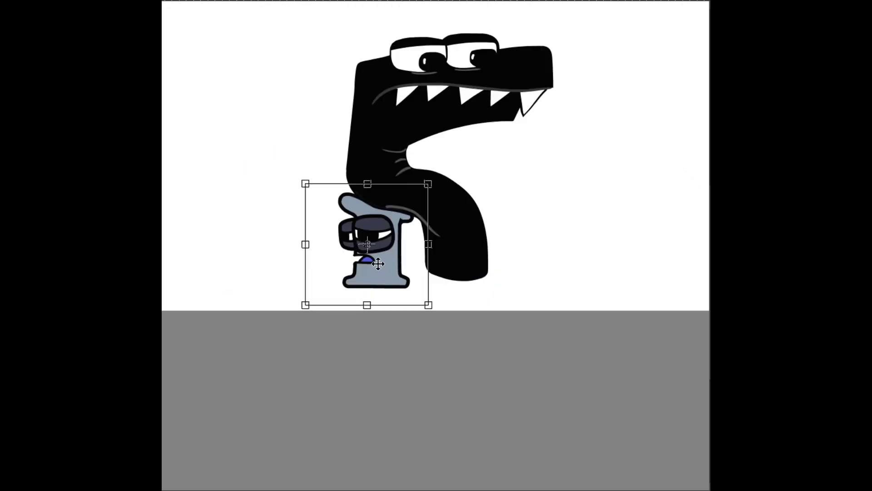
Place the grey character beside the black 5 and draw the chair's back post and legs in brown.
left_click_drag(380, 263, 605, 250)
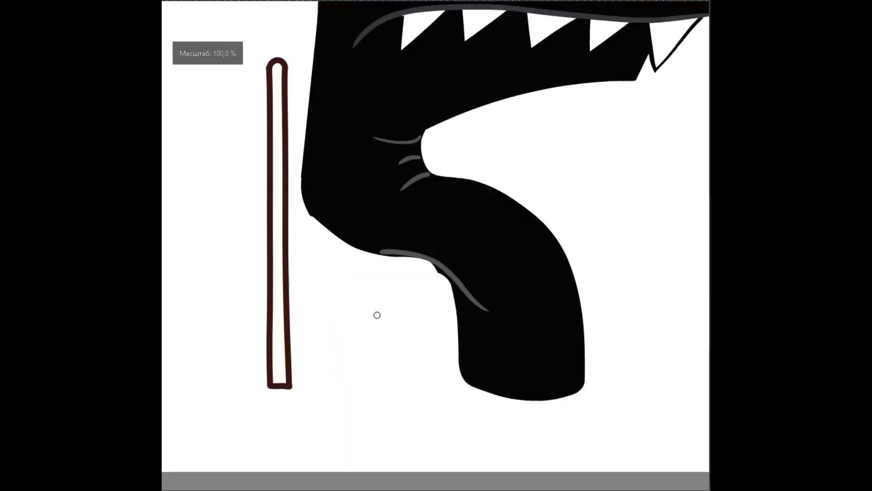
left_click_drag(433, 265, 436, 386)
left_click_drag(416, 262, 418, 304)
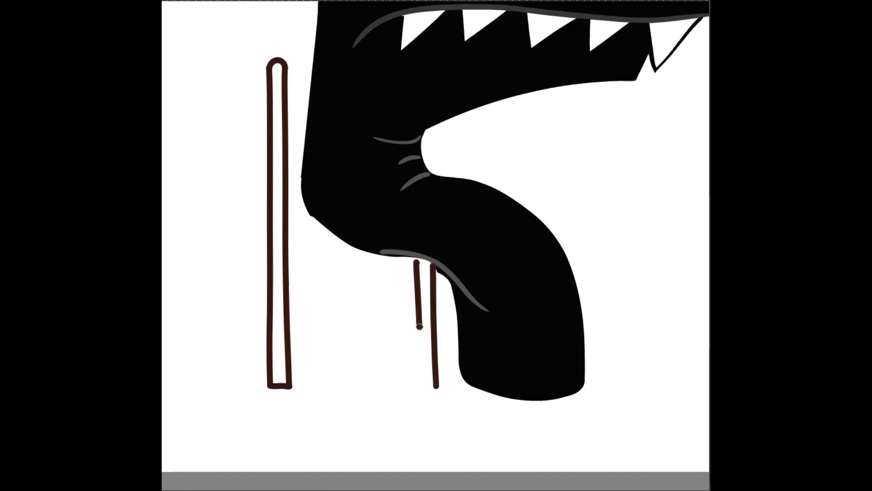
left_click_drag(416, 260, 417, 389)
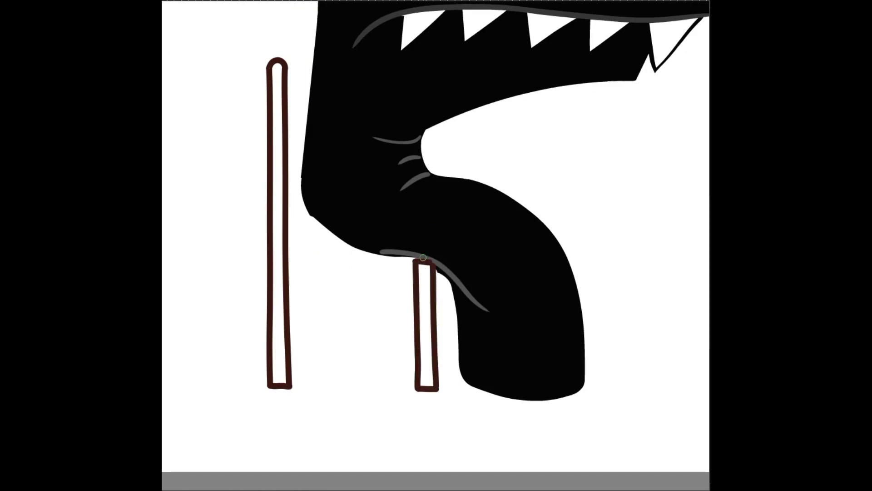
Add the chair's lower rung and seat, and begin painting the left post orange.
left_click_drag(418, 338, 286, 336)
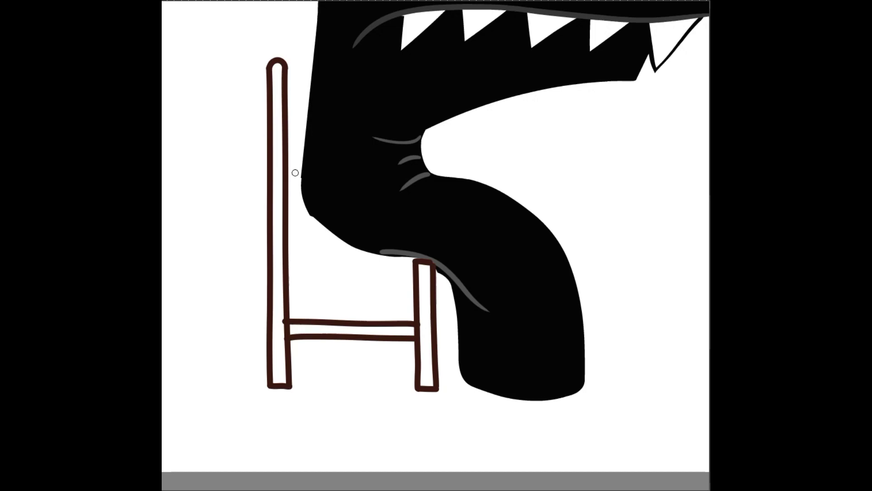
mouse_move(412, 257)
left_mouse_down()
mouse_move(288, 251)
mouse_move(419, 270)
left_mouse_up()
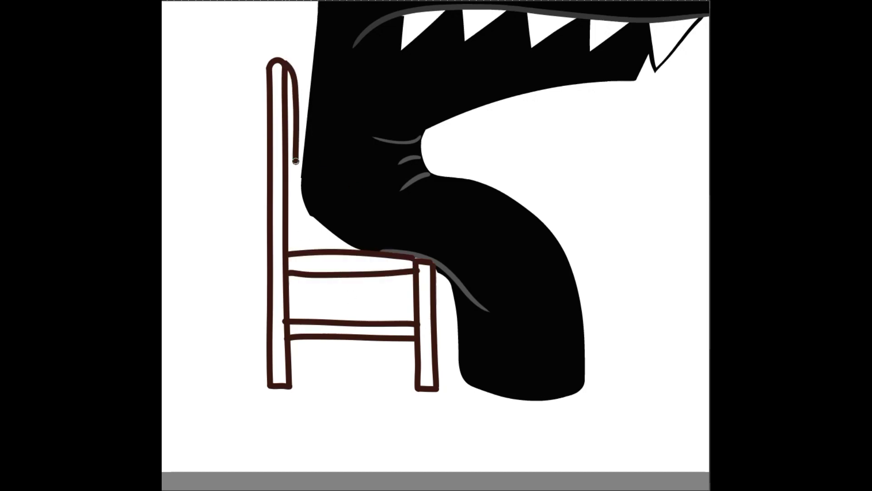
scroll(274, 71, "up", 5)
mouse_move(288, 50)
left_mouse_down()
mouse_move(253, 160)
mouse_move(286, 318)
mouse_move(282, 459)
left_mouse_up()
Finish painting the chair's left post orange.
scroll(265, 249, "down", 5)
left_click_drag(265, 250, 282, 454)
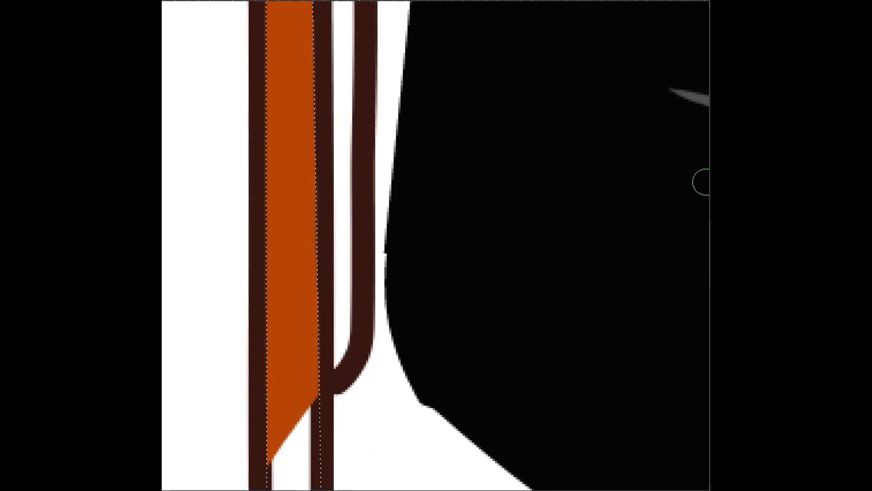
scroll(701, 182, "down", 4)
scroll(500, 245, "left", 2)
mouse_move(350, 291)
left_mouse_down()
mouse_move(329, 403)
mouse_move(347, 450)
left_mouse_up()
scroll(329, 403, "down", 3)
scroll(337, 292, "down", 2)
mouse_move(363, 78)
left_mouse_down()
mouse_move(337, 292)
mouse_move(350, 459)
left_mouse_up()
scroll(372, 200, "down", 4)
left_click_drag(372, 200, 418, 346)
scroll(418, 346, "down", 3)
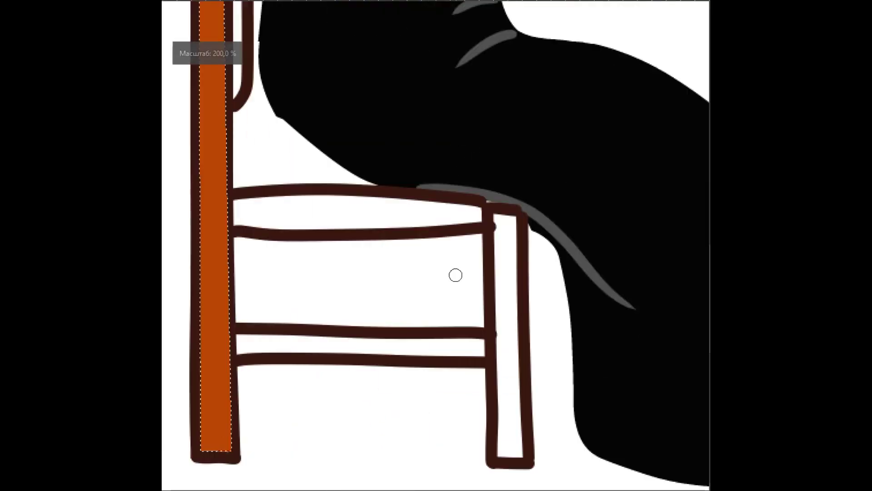
Select and paint the right chair post and the lower rung orange.
left_click(493, 214)
left_click_drag(505, 217, 510, 454)
left_click(236, 356)
left_click(495, 359)
left_click(486, 338)
left_click(238, 333)
key("Return")
left_click_drag(476, 337, 238, 348)
Select and paint the chair seat and back panel brown.
left_click(233, 199)
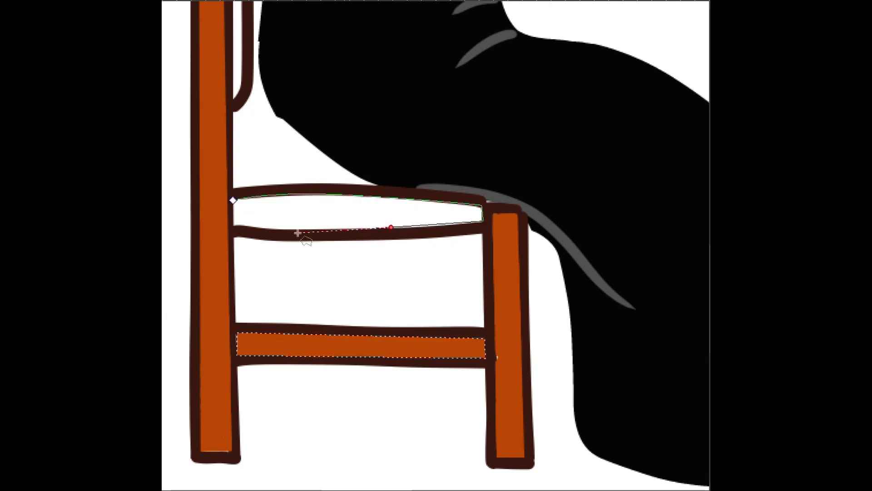
left_click(232, 226)
key("Return")
left_click_drag(471, 214, 241, 212)
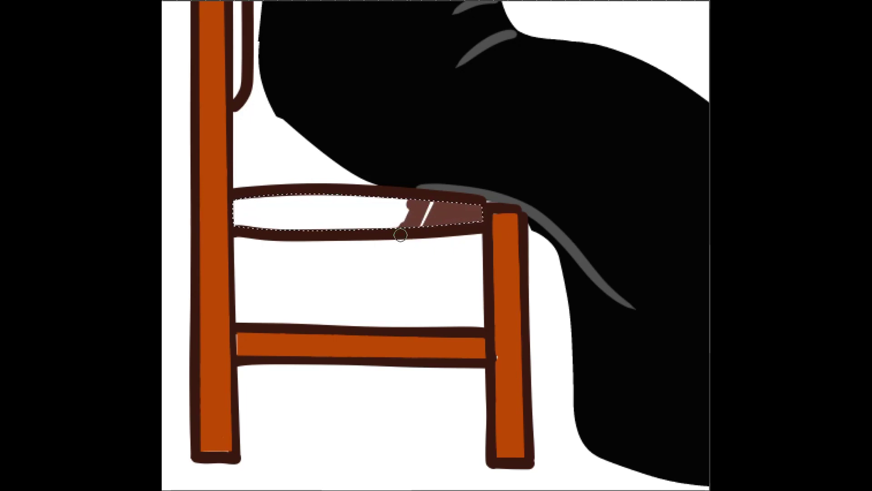
scroll(443, 161, "up", 6)
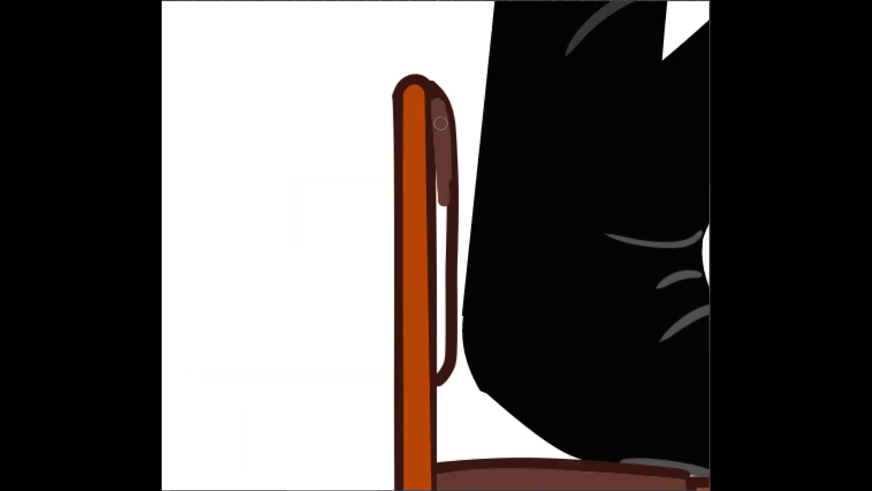
left_click_drag(443, 205, 436, 125)
left_click_drag(440, 254, 442, 364)
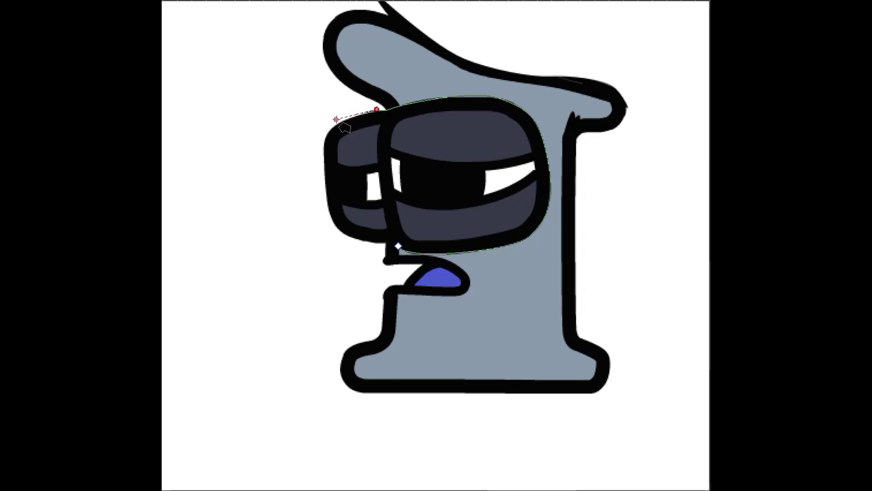
Lasso the goggle eyes and move them off the grey letter.
left_click_drag(269, 217, 399, 247)
scroll(399, 248, "down", 2)
mouse_move(404, 199)
left_mouse_down()
mouse_move(278, 112)
mouse_move(227, 187)
left_mouse_up()
scroll(226, 187, "down", 2)
scroll(226, 187, "down", 2)
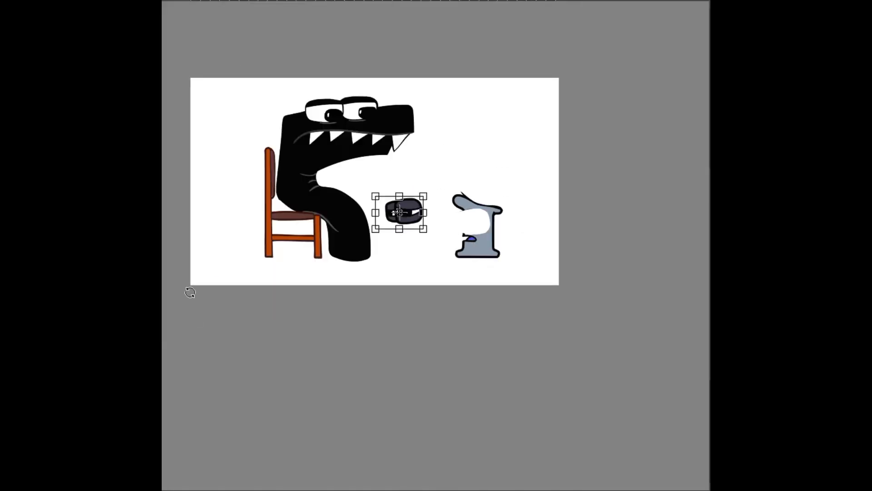
left_click(205, 419)
scroll(500, 246, "up", 2)
scroll(418, 174, "up", 2)
Erase the letter's top and draw the two vertical sides of the I.
left_click_drag(357, 237, 595, 210)
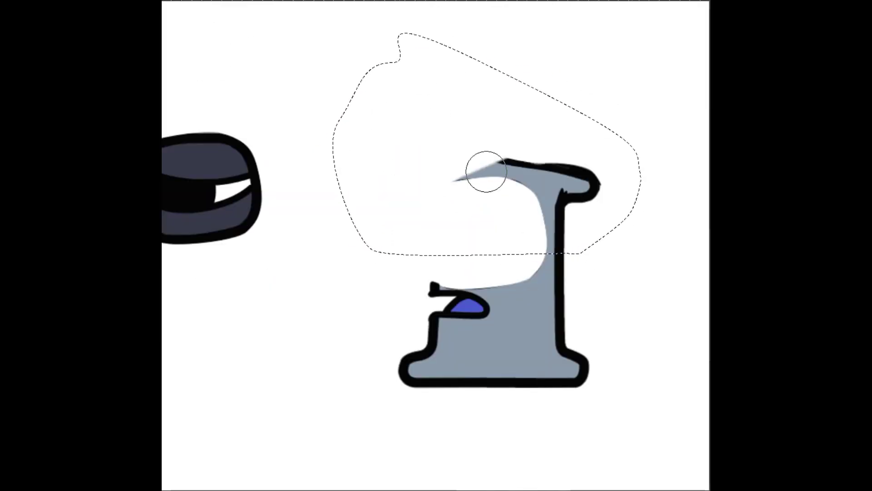
left_click_drag(483, 171, 483, 234)
left_click_drag(539, 283, 538, 282)
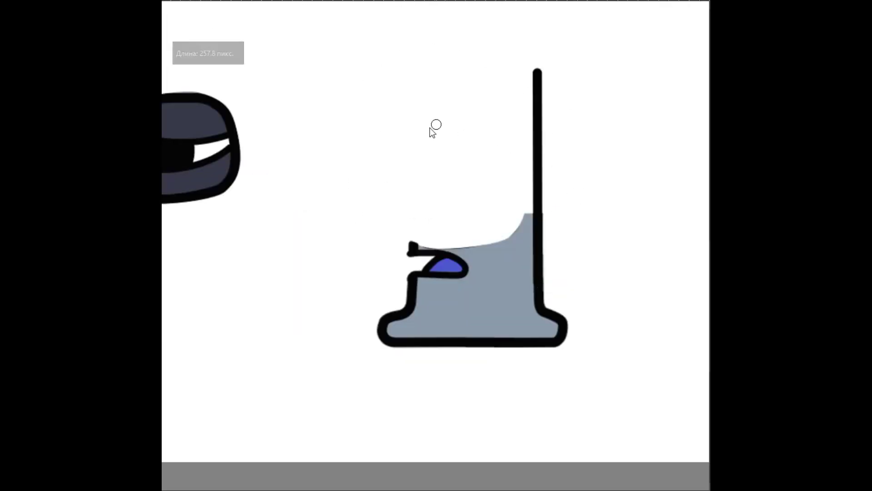
scroll(540, 194, "up", 2)
left_click_drag(359, 20, 359, 273)
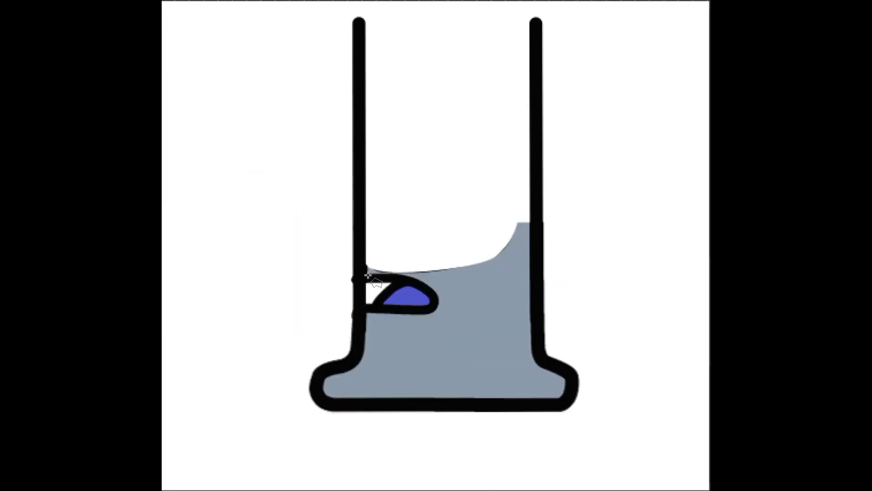
Curl the tops of both side lines and join them with a top bar.
mouse_move(452, 250)
left_mouse_down()
mouse_move(403, 224)
mouse_move(430, 185)
left_mouse_up()
left_click_drag(628, 247, 641, 184)
left_click_drag(491, 185, 429, 186)
scroll(343, 296, "down", 3)
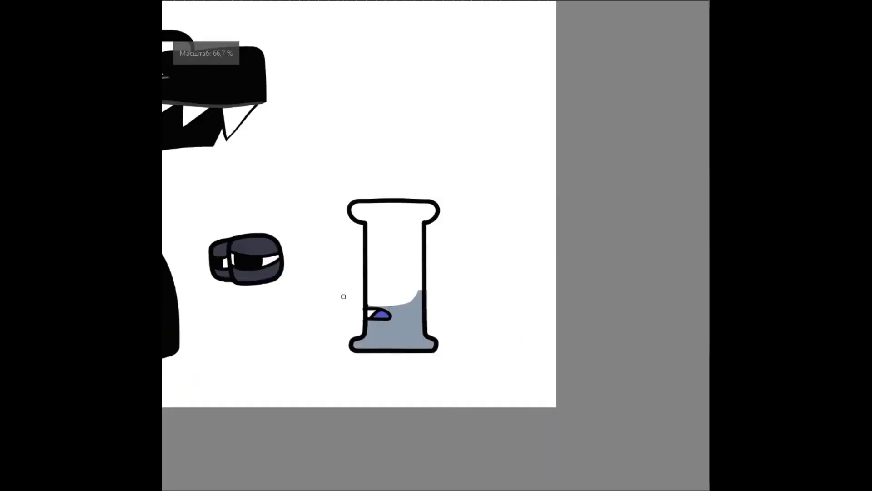
Paint the inside of the letter I light blue.
scroll(343, 296, "up", 2)
scroll(173, 350, "up", 2)
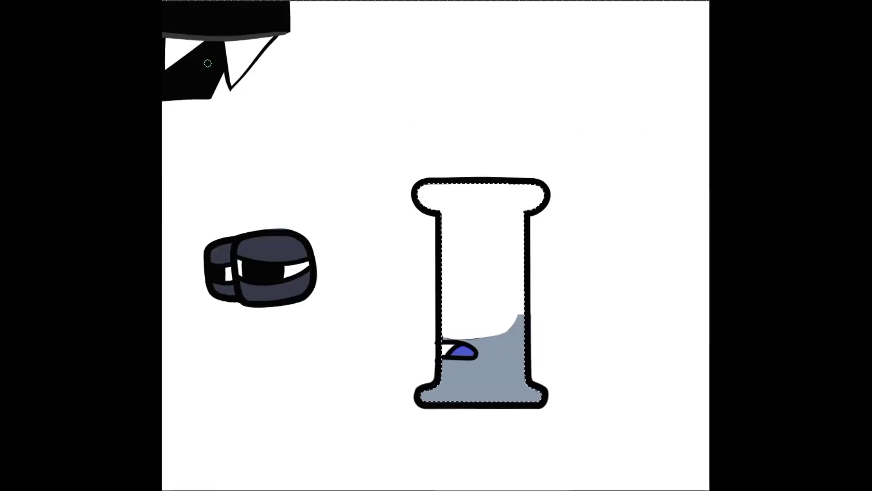
scroll(418, 233, "up", 2)
left_click_drag(418, 234, 451, 472)
scroll(491, 318, "down", 3)
scroll(471, 272, "up", 3)
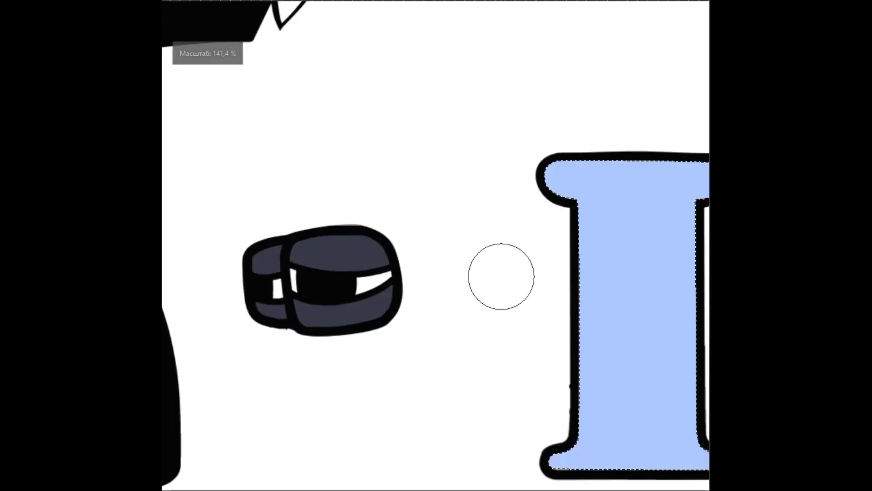
Paint the large goggle lens and the small pane plain white.
left_click(315, 150)
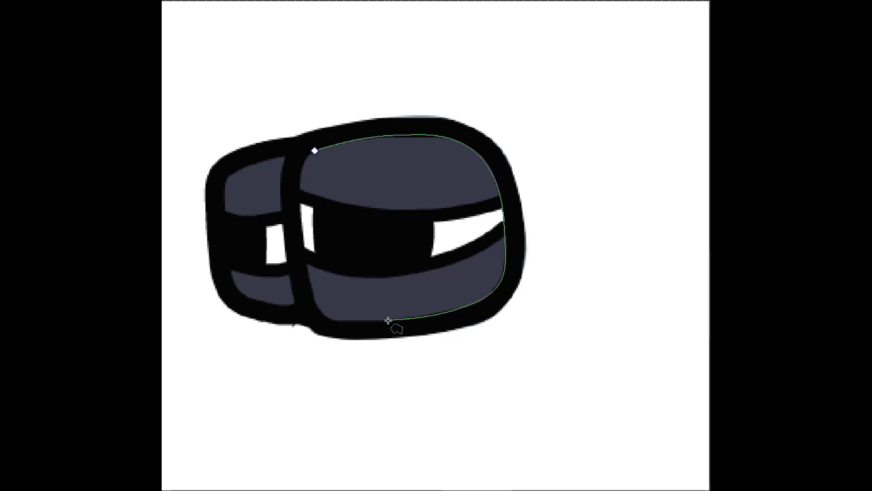
left_click(315, 150)
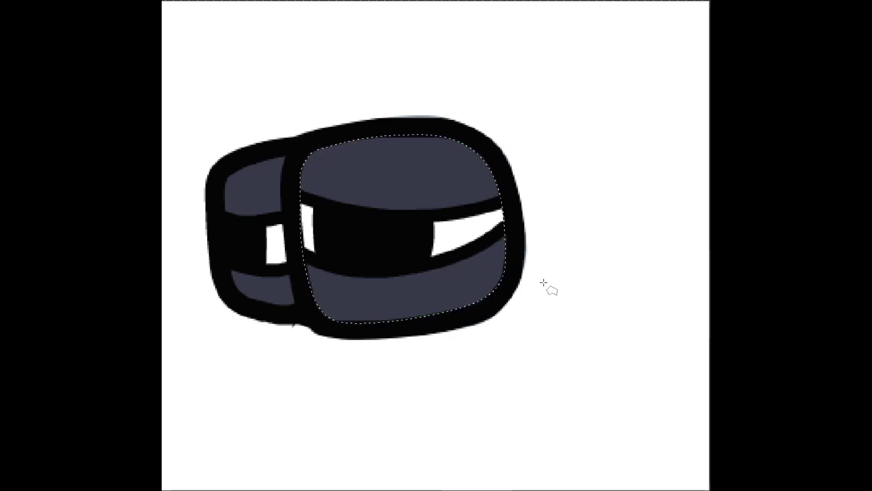
mouse_move(500, 255)
left_mouse_down()
mouse_move(370, 335)
mouse_move(318, 264)
mouse_move(293, 306)
mouse_move(254, 302)
mouse_move(223, 214)
mouse_move(231, 170)
mouse_move(317, 287)
left_mouse_up()
left_click(284, 156)
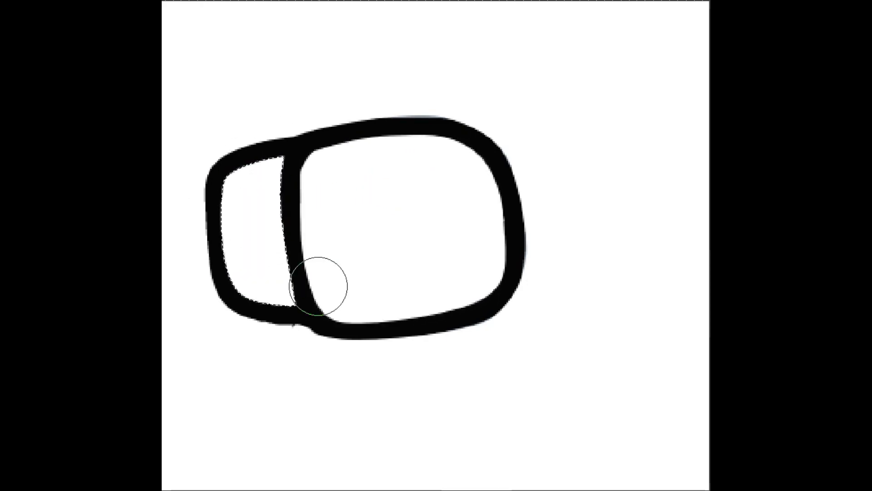
scroll(253, 204, "down", 4)
Select the emptied goggle and move it toward the I.
mouse_move(239, 200)
left_mouse_down()
mouse_move(268, 286)
mouse_move(240, 200)
left_mouse_up()
mouse_move(286, 223)
left_mouse_down()
mouse_move(397, 221)
mouse_move(417, 230)
left_mouse_up()
scroll(417, 230, "up", 3)
scroll(169, 238, "down", 1)
Move the goggle onto the I, tilt it slightly, and apply the placement.
left_click_drag(282, 232, 432, 212)
left_click_drag(605, 102, 608, 119)
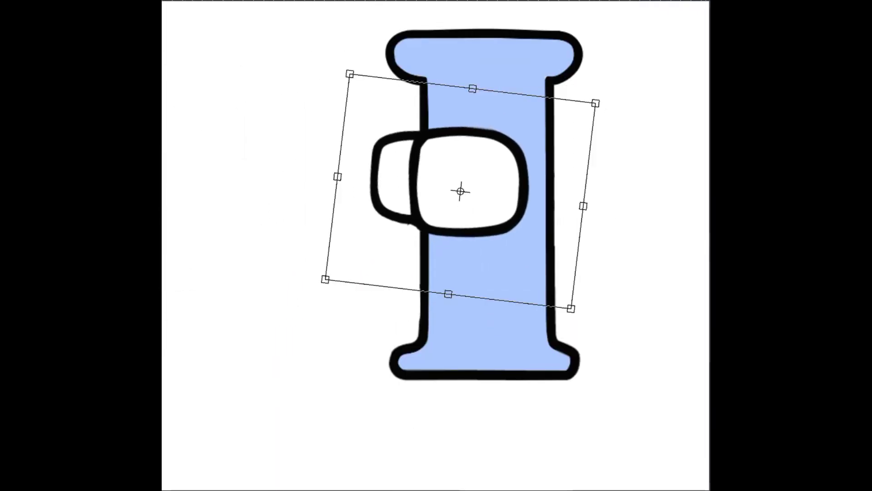
key("Return")
Add black pupils to both eyes with white highlights on each.
left_click(462, 177)
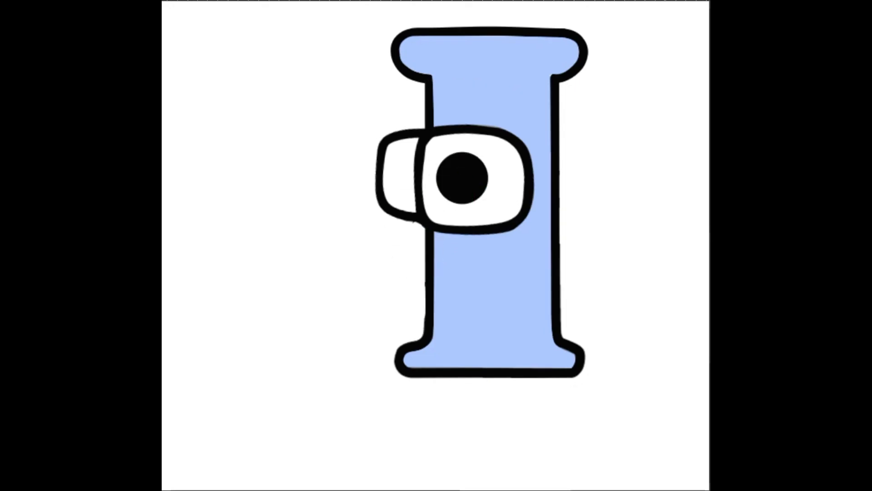
left_click(400, 170)
key("ctrl+plus")
key("x")
left_click(449, 115)
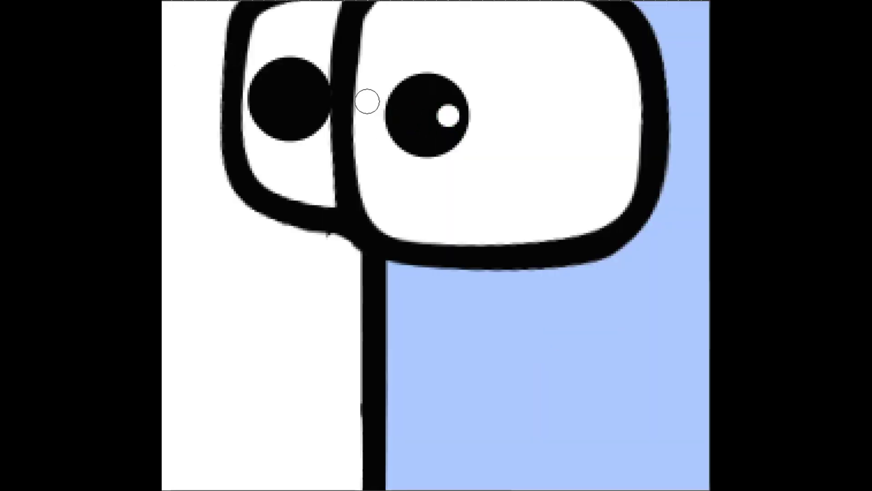
left_click(307, 98)
key("ctrl+minus")
key("ctrl+minus")
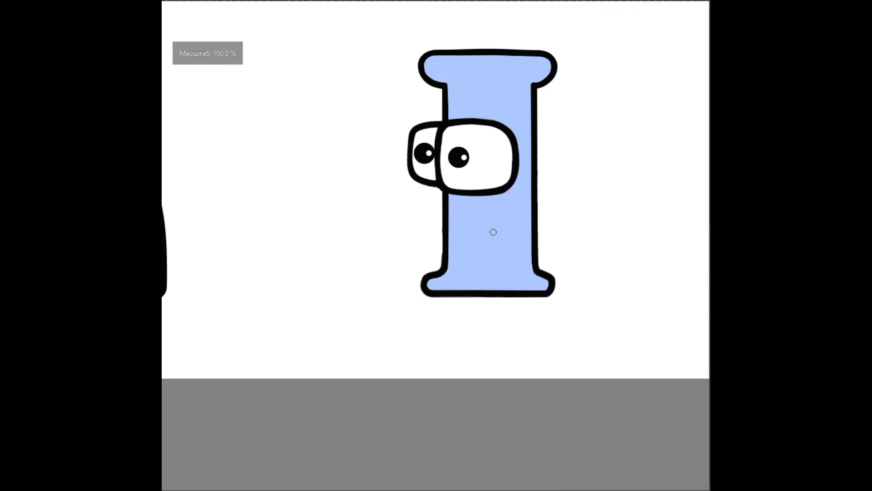
Paint a smiling mouth on the I, redrawing its lower curve fuller.
key("ctrl+plus")
mouse_move(426, 194)
left_mouse_down()
mouse_move(529, 193)
mouse_move(520, 203)
left_mouse_up()
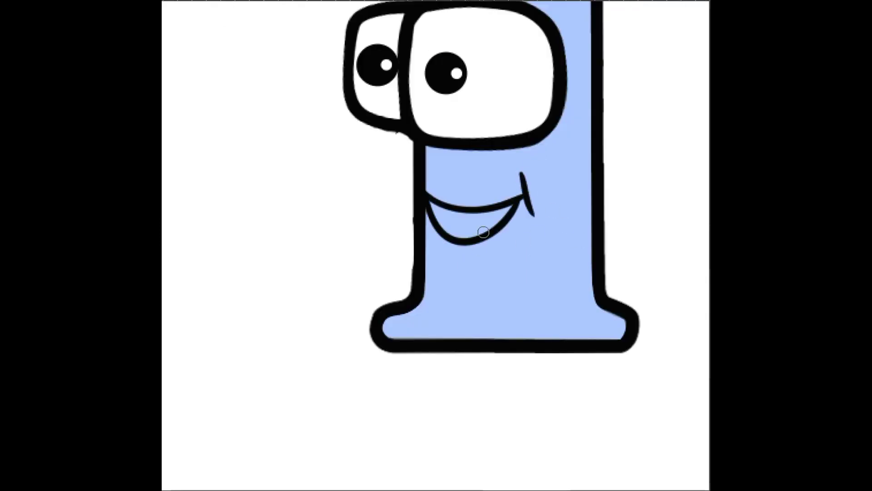
key("ctrl+z")
left_click_drag(444, 229, 505, 230)
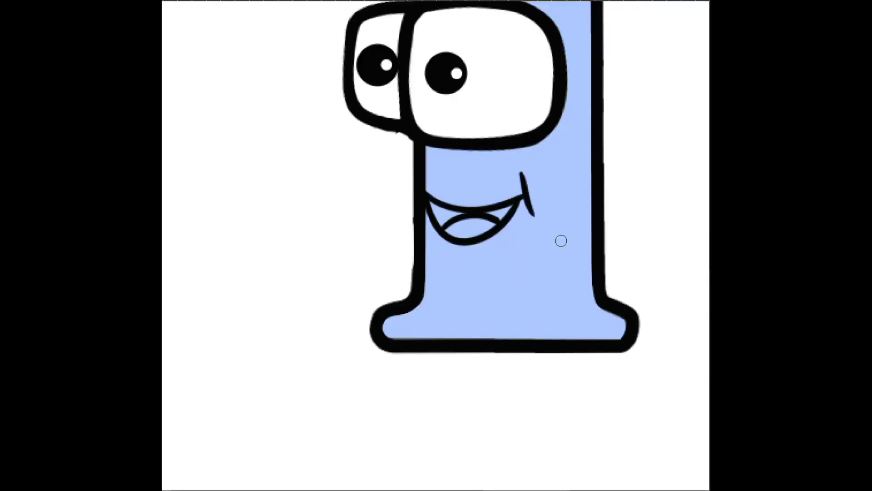
key("ctrl+plus")
Paint the mouth interior purple and fill its upper-left corner darker blue.
mouse_move(436, 263)
left_mouse_down()
mouse_move(372, 277)
mouse_move(348, 272)
left_mouse_up()
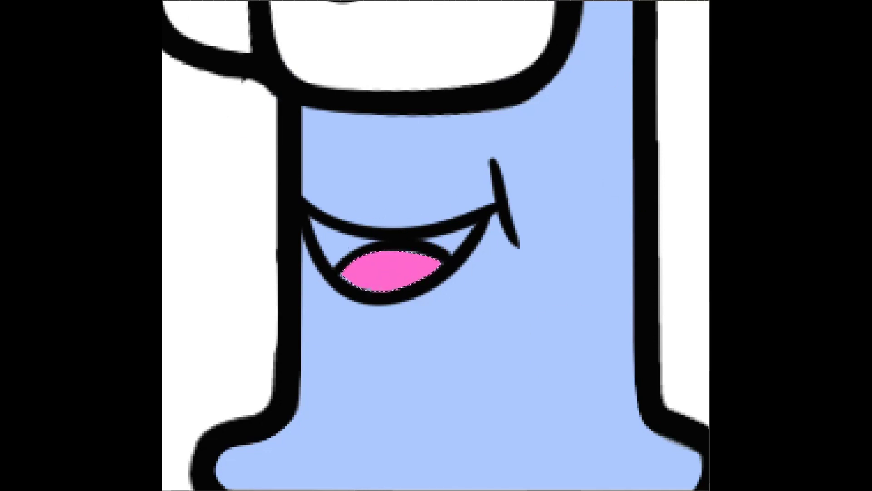
mouse_move(434, 266)
left_mouse_down()
mouse_move(386, 289)
mouse_move(352, 275)
left_mouse_up()
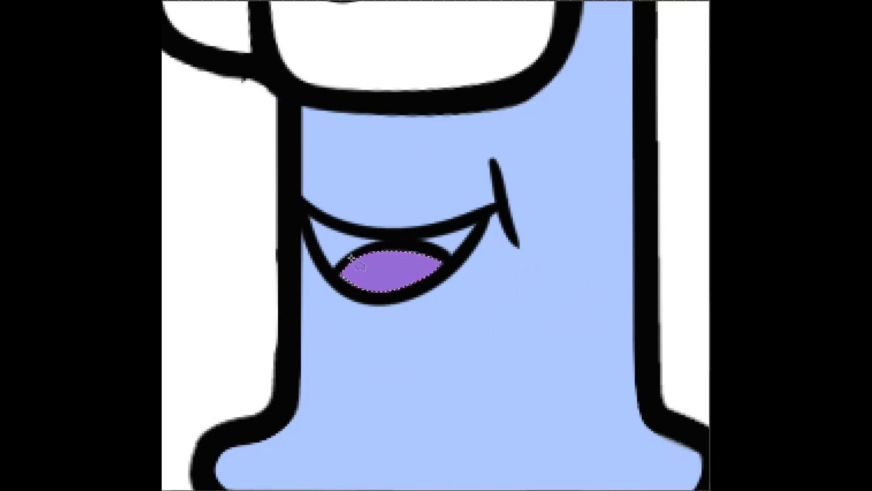
left_click(309, 216)
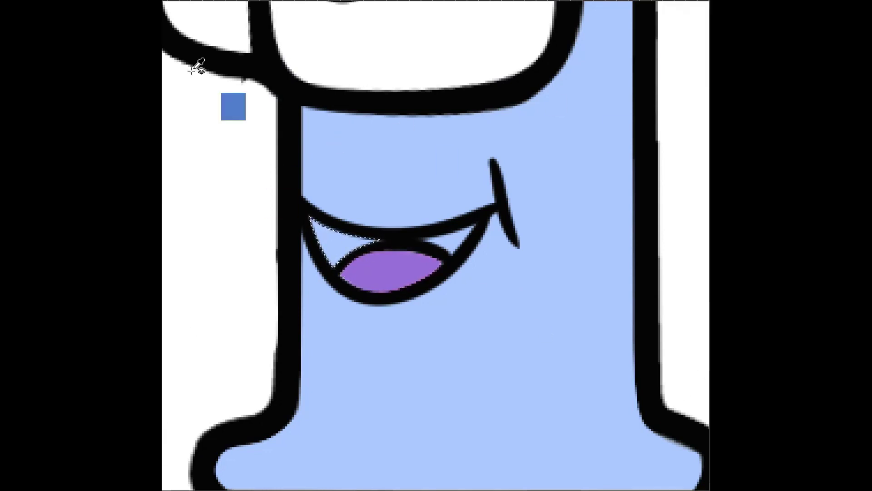
left_click_drag(339, 238, 186, 405)
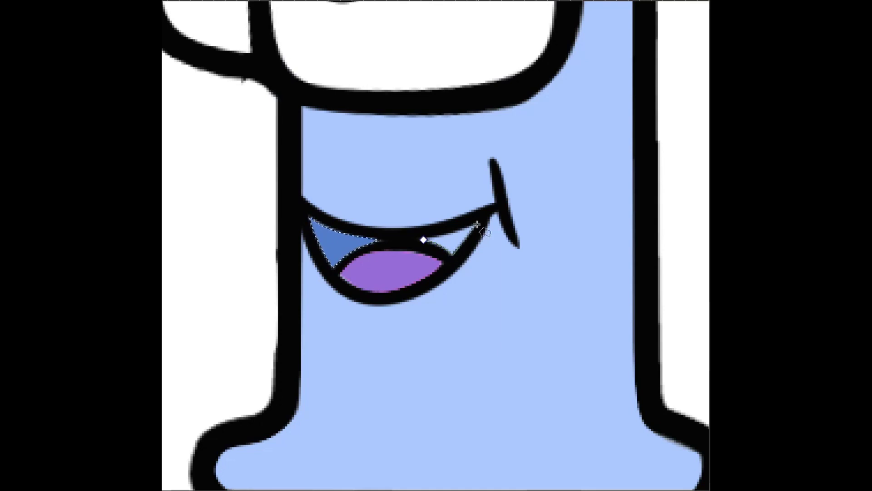
left_click(424, 240)
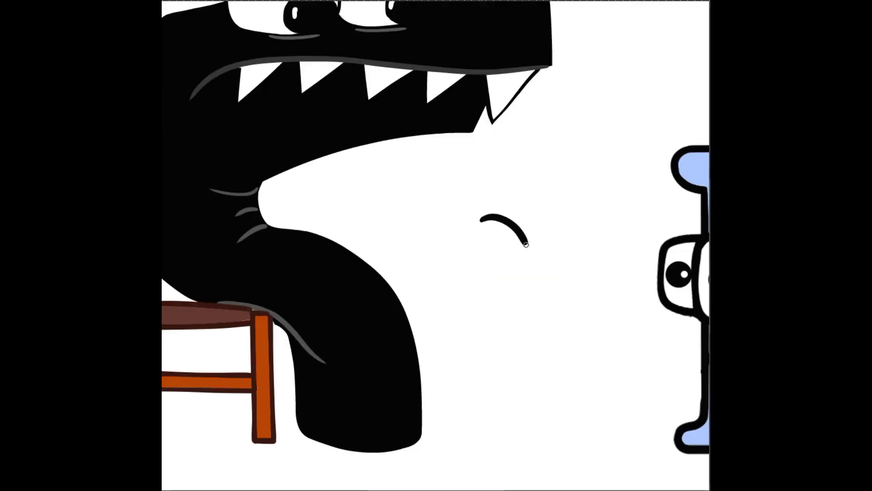
Draw F's paw outline, a rising stem, and the first daisy with petals.
left_click_drag(433, 273, 482, 324)
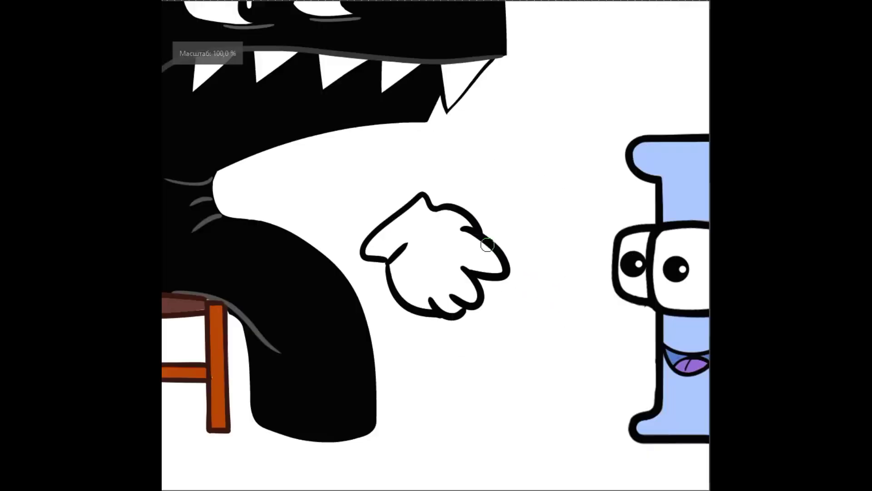
left_click_drag(475, 214, 540, 140)
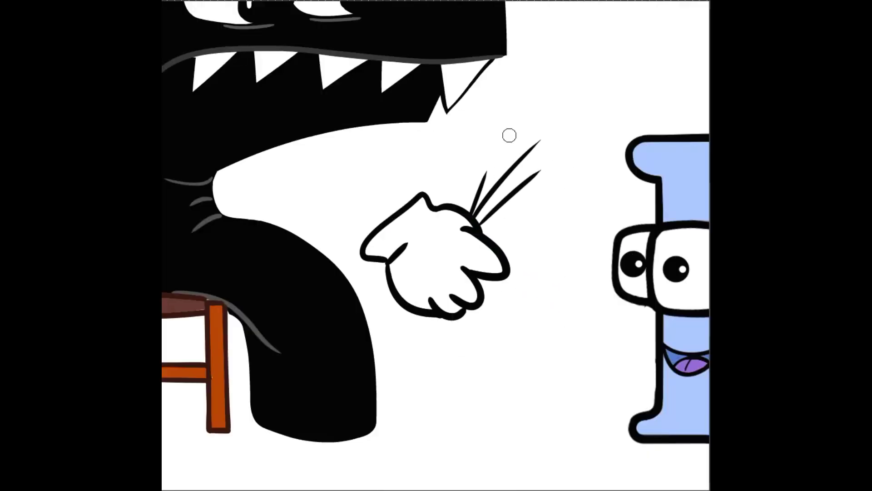
mouse_move(526, 176)
left_mouse_down()
mouse_move(516, 255)
mouse_move(551, 220)
left_mouse_up()
left_click_drag(572, 118, 582, 120)
left_click_drag(555, 218, 610, 218)
mouse_move(572, 115)
left_mouse_down()
mouse_move(648, 88)
mouse_move(505, 102)
left_mouse_up()
left_click_drag(539, 136, 519, 156)
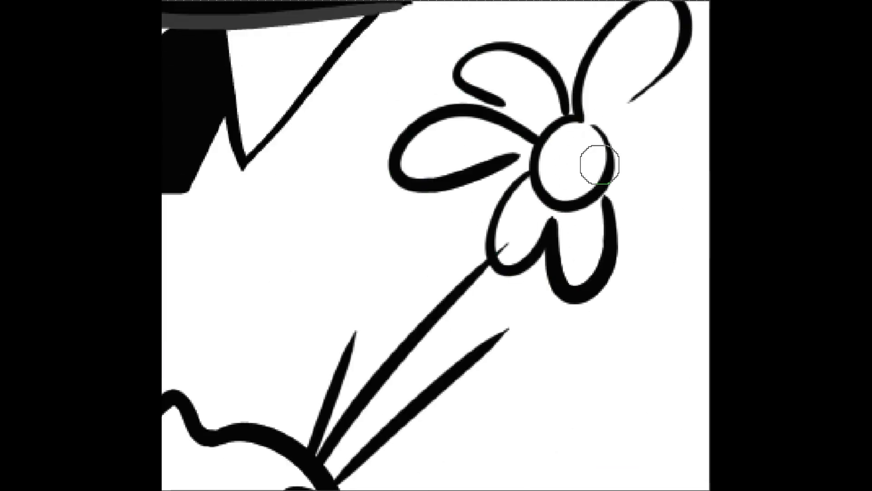
left_click_drag(604, 125, 618, 157)
left_click_drag(618, 157, 645, 229)
mouse_move(530, 191)
left_mouse_down()
mouse_move(493, 229)
mouse_move(490, 298)
left_mouse_up()
Outline a second flower head above the stems and give it daisy petals.
left_click_drag(506, 246, 491, 318)
mouse_move(506, 245)
left_mouse_down()
mouse_move(503, 203)
mouse_move(440, 299)
mouse_move(488, 268)
left_mouse_up()
left_click_drag(543, 257, 552, 303)
left_click_drag(509, 186, 498, 200)
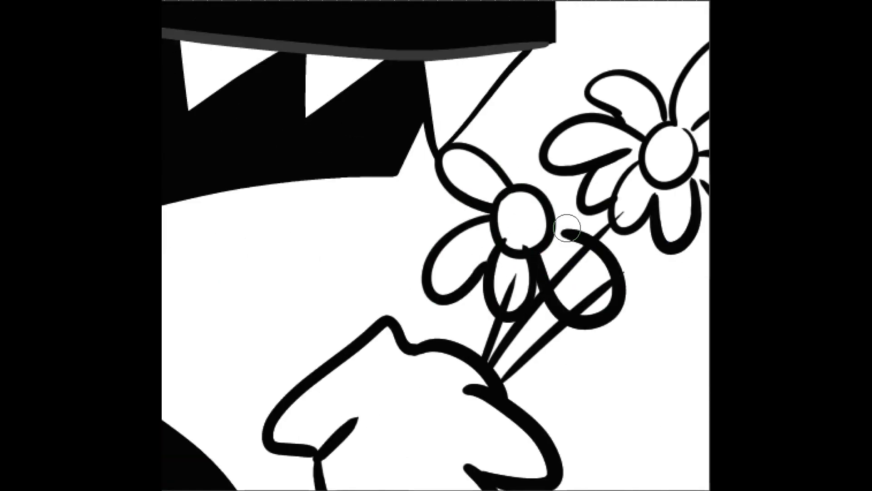
mouse_move(547, 182)
left_mouse_down()
mouse_move(558, 91)
mouse_move(516, 182)
left_mouse_up()
left_click_drag(495, 213, 455, 234)
scroll(605, 211, "down", 3)
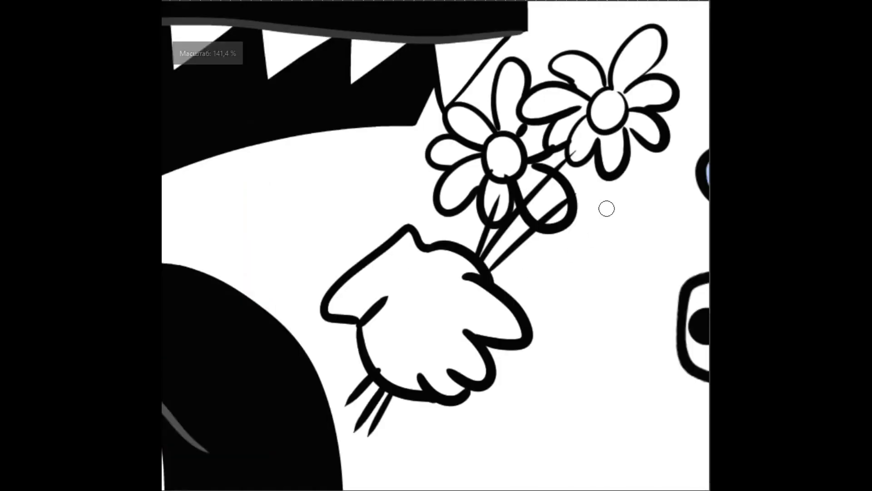
scroll(539, 231, "up", 3)
Draw a third daisy near the stems.
left_click_drag(518, 201, 502, 154)
mouse_move(541, 214)
left_mouse_down()
mouse_move(542, 232)
mouse_move(506, 288)
mouse_move(503, 230)
mouse_move(518, 240)
mouse_move(568, 91)
left_mouse_up()
key("ctrl+z")
mouse_move(437, 191)
left_mouse_down()
mouse_move(390, 246)
mouse_move(409, 284)
left_mouse_up()
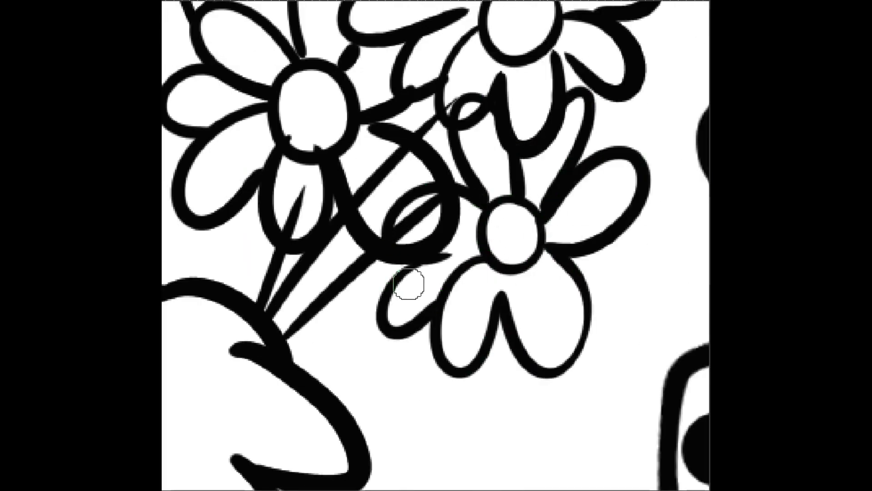
scroll(409, 282, "down", 3)
scroll(423, 236, "up", 3)
Add a jagged leaf with vein lines beside the stems.
left_click_drag(423, 236, 523, 300)
mouse_move(432, 201)
left_mouse_down()
mouse_move(522, 253)
mouse_move(543, 312)
mouse_move(487, 241)
left_mouse_up()
left_click_drag(468, 259, 462, 286)
scroll(462, 286, "down", 3)
Draw finger lines across the hand and thicken the sleeve cuff outline.
scroll(437, 291, "up", 3)
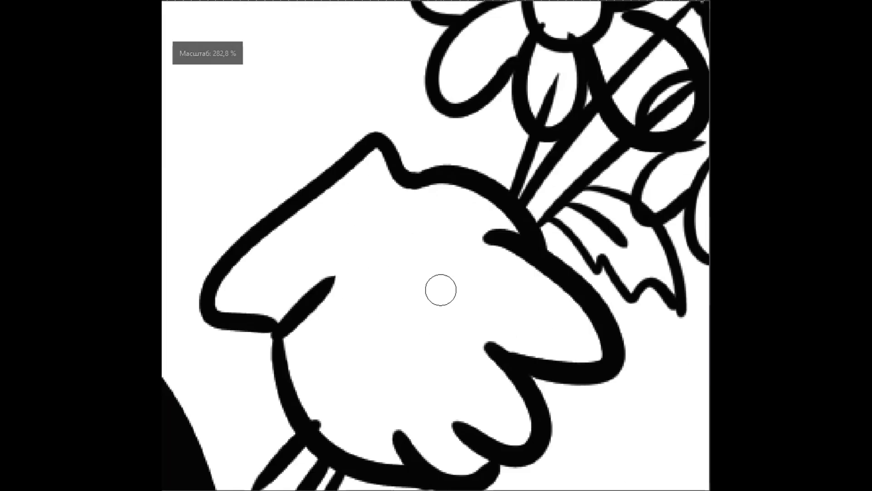
left_click_drag(414, 209, 523, 232)
left_click_drag(455, 256, 553, 306)
left_click_drag(468, 314, 564, 346)
left_click_drag(487, 348, 539, 301)
left_click_drag(391, 207, 259, 314)
left_click_drag(381, 150, 218, 295)
left_click_drag(296, 232, 454, 191)
left_click_drag(405, 207, 327, 432)
left_click_drag(230, 311, 387, 188)
Fill the sleeve cuff and hand solid black.
left_click_drag(237, 302, 349, 197)
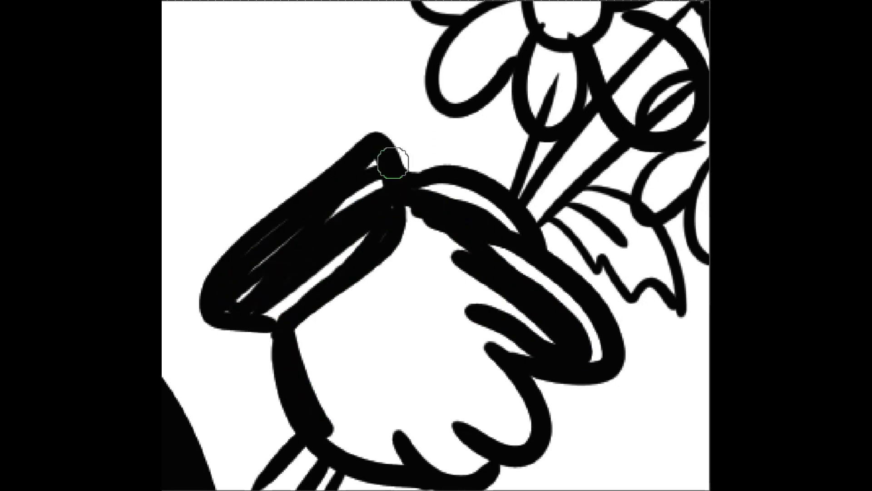
left_click_drag(407, 204, 468, 255)
left_click_drag(507, 366, 459, 273)
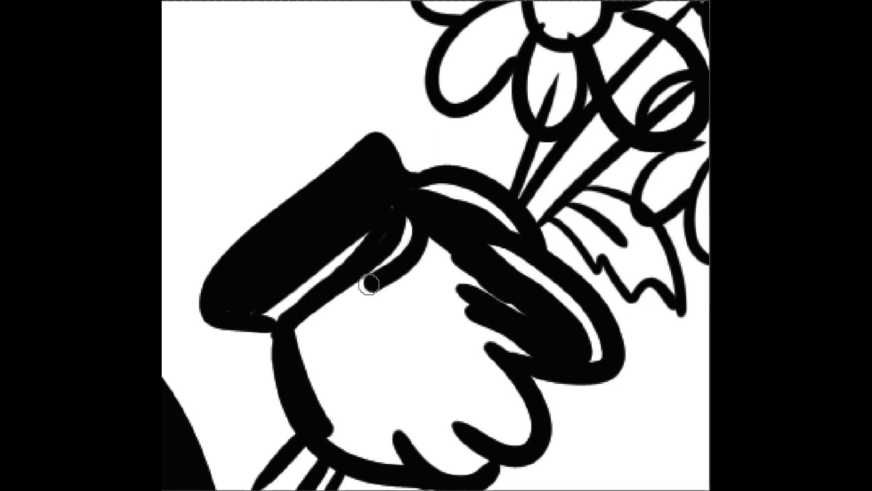
left_click_drag(415, 237, 295, 336)
scroll(414, 238, "down", 3)
mouse_move(449, 200)
left_mouse_down()
mouse_move(502, 289)
mouse_move(502, 185)
mouse_move(526, 151)
mouse_move(390, 123)
mouse_move(350, 189)
mouse_move(339, 236)
mouse_move(401, 228)
mouse_move(540, 241)
mouse_move(473, 163)
left_mouse_up()
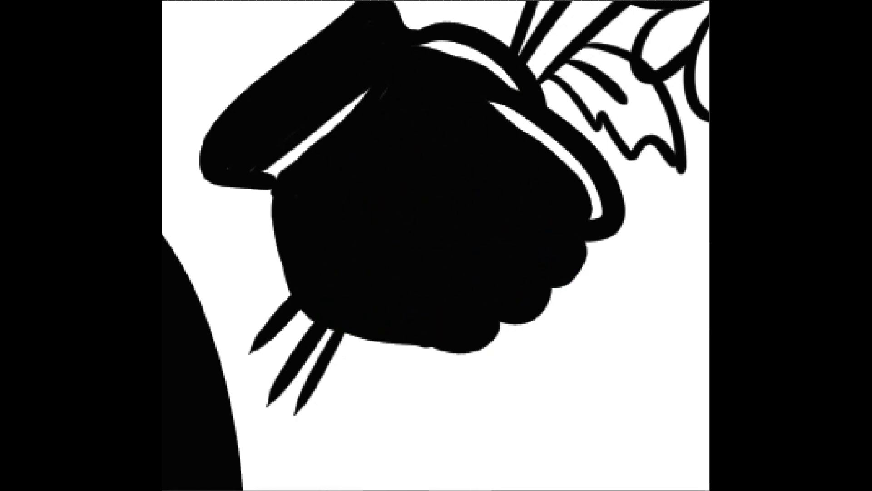
left_click_drag(320, 146, 268, 175)
Draw white lines between the fingers and undo a stray black stroke on the fist.
left_click_drag(474, 183, 567, 233)
left_click_drag(431, 236, 526, 282)
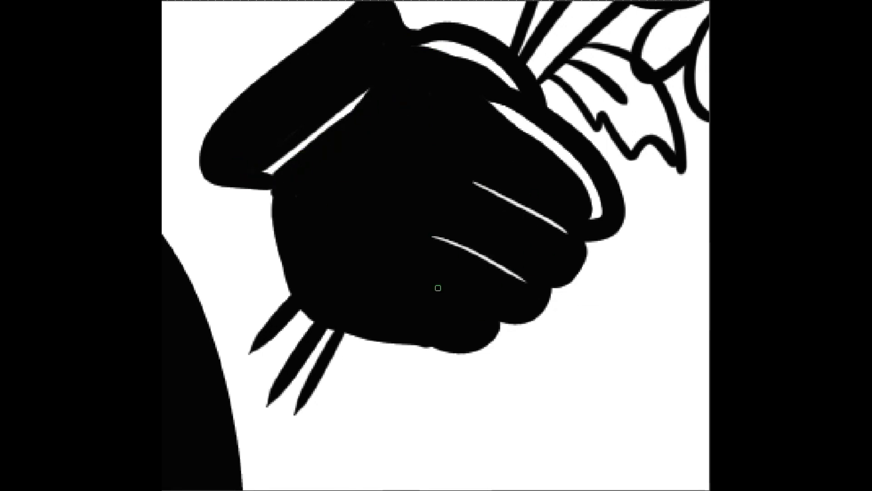
left_click_drag(504, 115, 588, 195)
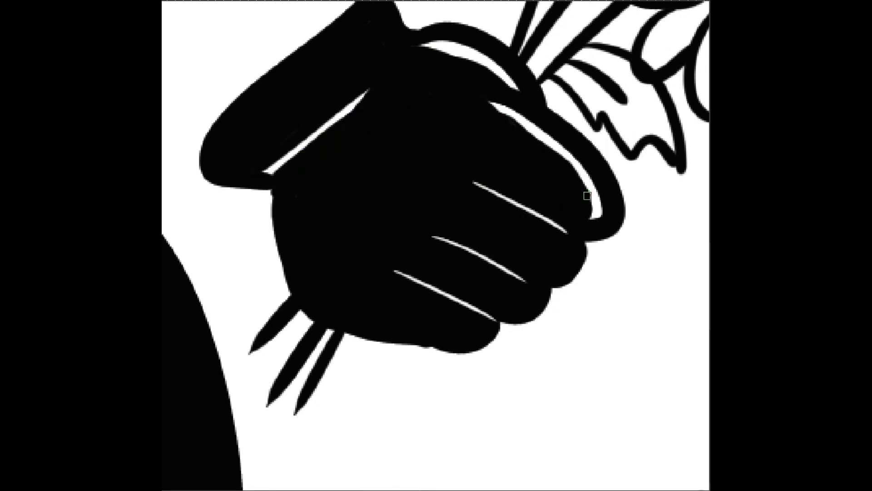
key("ctrl+z")
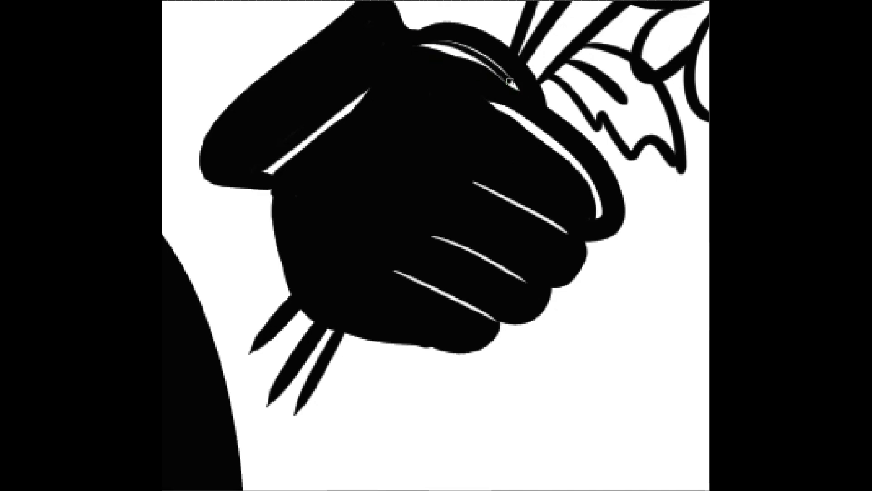
scroll(445, 44, "down", 3)
scroll(445, 45, "down", 2)
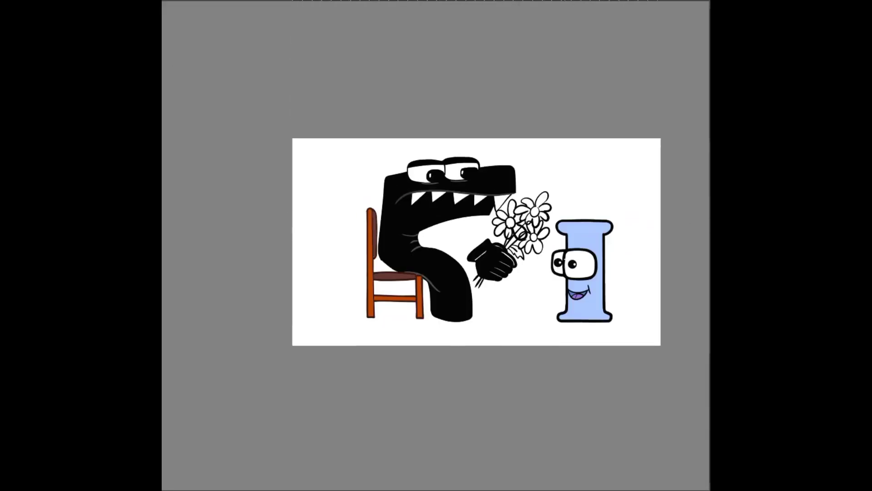
scroll(378, 287, "up", 5)
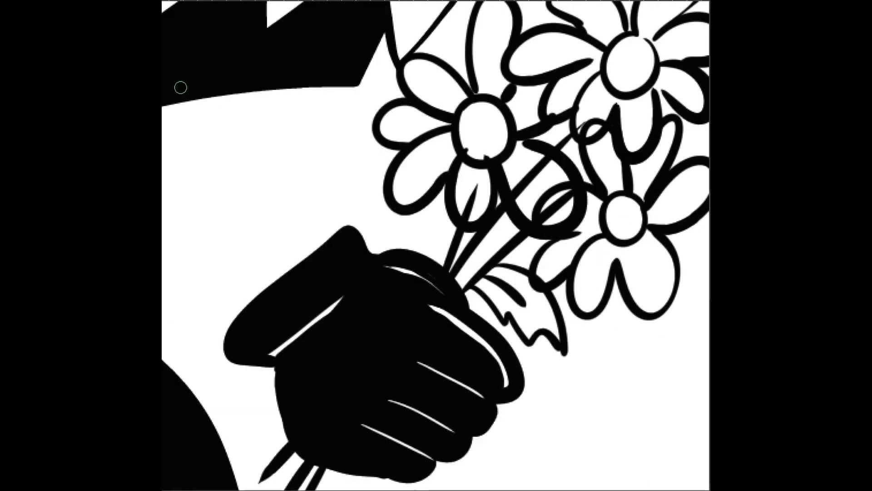
Paint the first daisy's petals pink and give it a cyan centre.
scroll(472, 174, "up", 3)
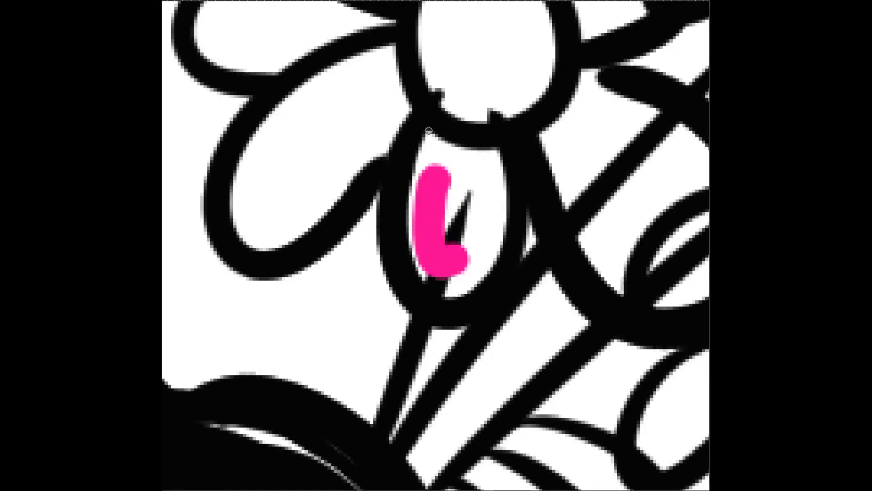
left_click_drag(498, 245, 409, 219)
mouse_move(468, 292)
left_mouse_down()
mouse_move(441, 191)
mouse_move(481, 228)
mouse_move(459, 255)
mouse_move(419, 190)
left_mouse_up()
mouse_move(384, 51)
left_mouse_down()
mouse_move(320, 88)
mouse_move(256, 234)
mouse_move(290, 236)
mouse_move(359, 87)
mouse_move(273, 209)
mouse_move(363, 182)
left_mouse_up()
scroll(503, 200, "down", 3)
mouse_move(370, 148)
left_mouse_down()
mouse_move(359, 196)
mouse_move(468, 243)
mouse_move(409, 204)
mouse_move(391, 254)
left_mouse_up()
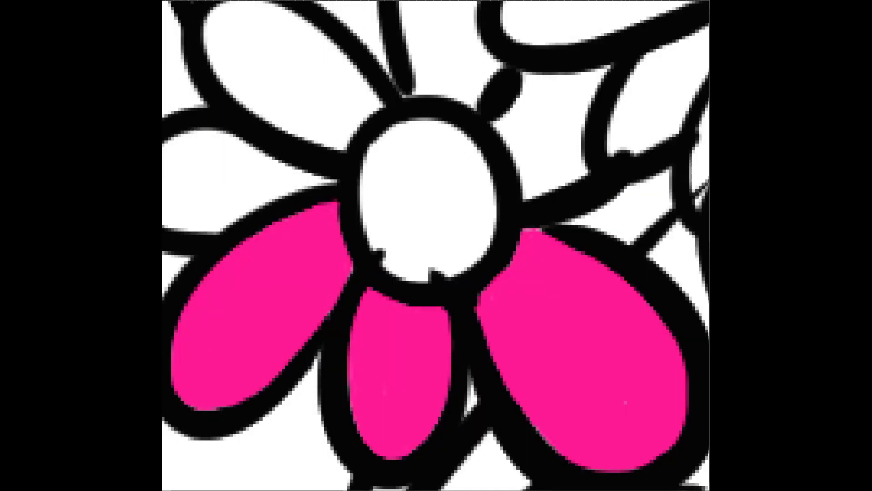
mouse_move(443, 238)
left_mouse_down()
mouse_move(409, 136)
mouse_move(421, 260)
mouse_move(415, 255)
left_mouse_up()
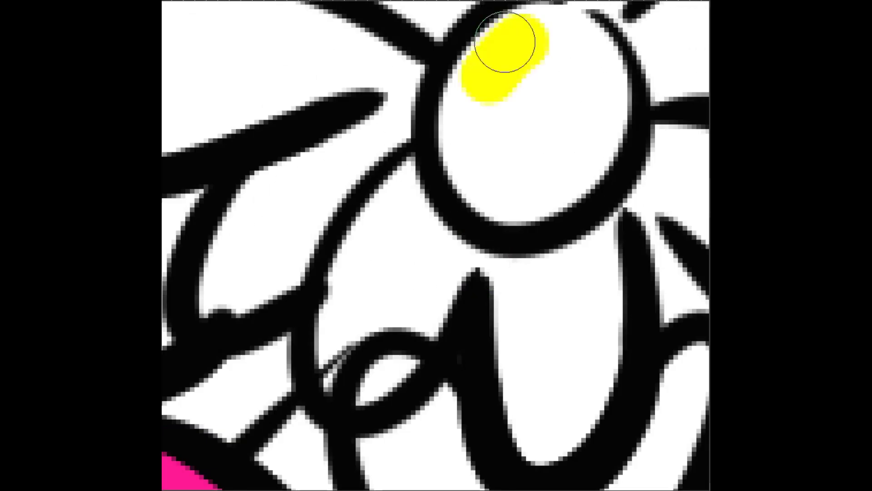
Give the second daisy a yellow centre and start filling its petals orange.
left_click_drag(502, 42, 602, 104)
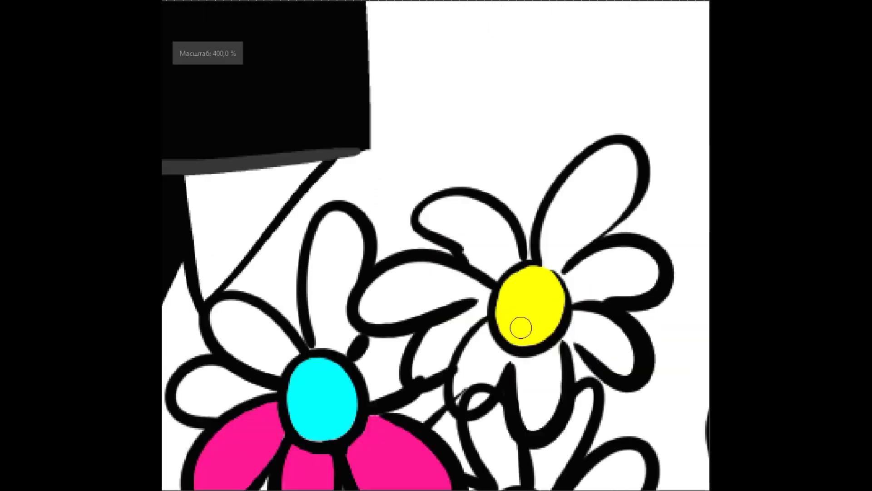
mouse_move(568, 77)
left_mouse_down()
mouse_move(609, 64)
mouse_move(513, 250)
left_mouse_up()
key("ctrl+z")
mouse_move(516, 156)
left_mouse_down()
mouse_move(633, 48)
mouse_move(545, 98)
mouse_move(659, 58)
left_mouse_up()
left_click_drag(532, 195, 500, 193)
mouse_move(273, 162)
left_mouse_down()
mouse_move(288, 137)
mouse_move(399, 263)
mouse_move(381, 193)
mouse_move(313, 181)
mouse_move(380, 289)
mouse_move(376, 318)
mouse_move(421, 303)
left_mouse_up()
Colour the second daisy's remaining lower and neighbouring petals orange.
scroll(283, 144, "right", 5)
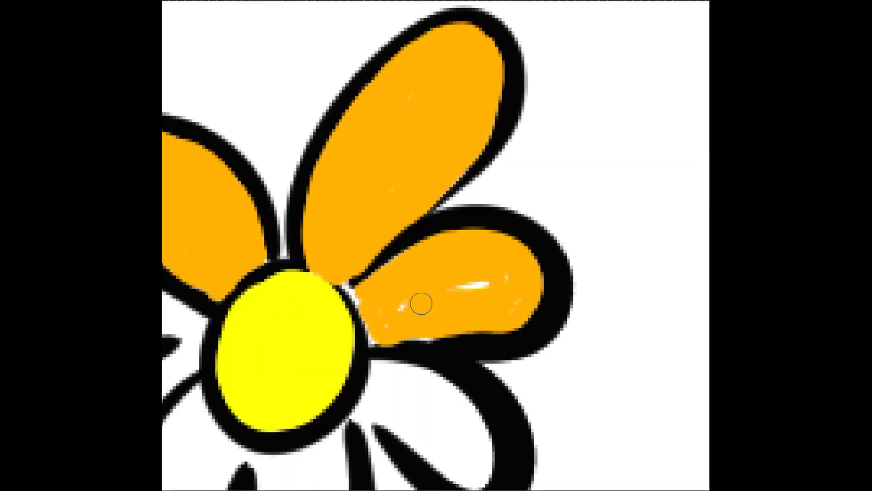
scroll(393, 306, "down", 5)
mouse_move(377, 214)
left_mouse_down()
mouse_move(488, 291)
mouse_move(386, 191)
mouse_move(472, 273)
left_mouse_up()
mouse_move(279, 268)
left_mouse_down()
mouse_move(286, 386)
mouse_move(276, 376)
mouse_move(286, 259)
mouse_move(300, 353)
left_mouse_up()
scroll(300, 353, "left", 6)
mouse_move(454, 185)
left_mouse_down()
mouse_move(390, 249)
mouse_move(354, 333)
mouse_move(374, 265)
mouse_move(376, 347)
left_mouse_up()
scroll(402, 172, "down", 5)
mouse_move(457, 178)
left_mouse_down()
mouse_move(321, 279)
mouse_move(527, 226)
left_mouse_up()
mouse_move(433, 294)
left_mouse_down()
mouse_move(506, 290)
mouse_move(387, 179)
mouse_move(518, 202)
mouse_move(436, 355)
left_mouse_up()
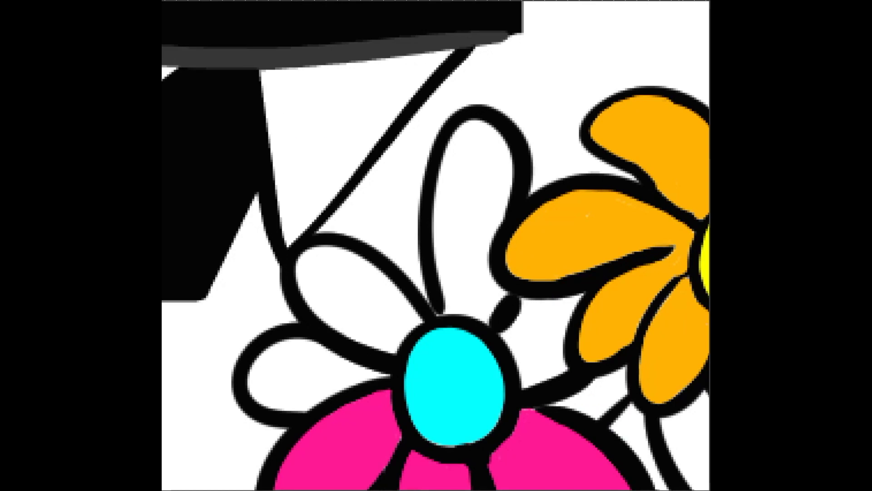
Fill the pink daisy's top and left petals solid pink and touch up the base.
left_click_drag(474, 123, 468, 306)
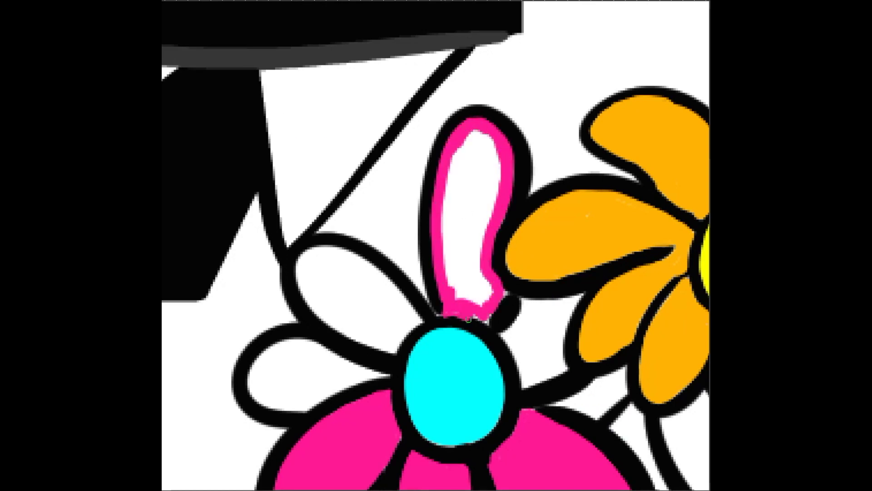
left_click_drag(507, 126, 470, 289)
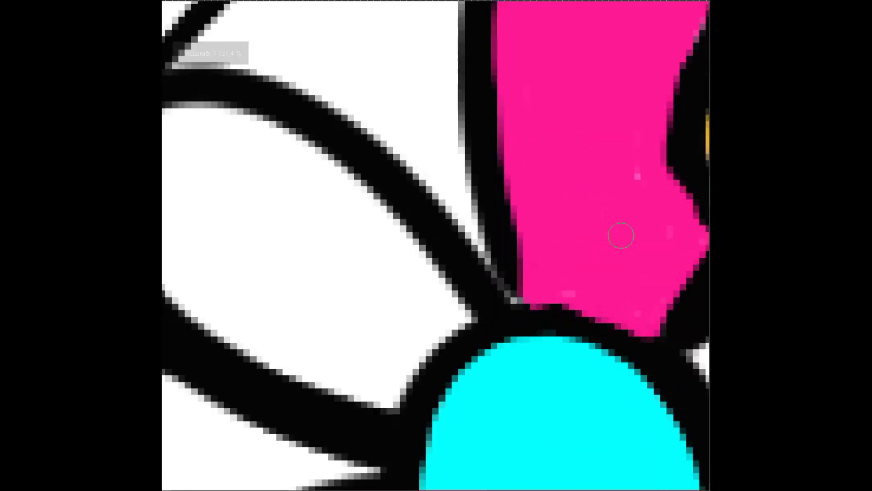
mouse_move(556, 293)
left_mouse_down()
mouse_move(580, 257)
mouse_move(569, 257)
left_mouse_up()
mouse_move(449, 296)
left_mouse_down()
mouse_move(475, 318)
mouse_move(537, 304)
left_mouse_up()
scroll(422, 300, "up", 3)
scroll(560, 289, "down", 5)
scroll(560, 289, "down", 2)
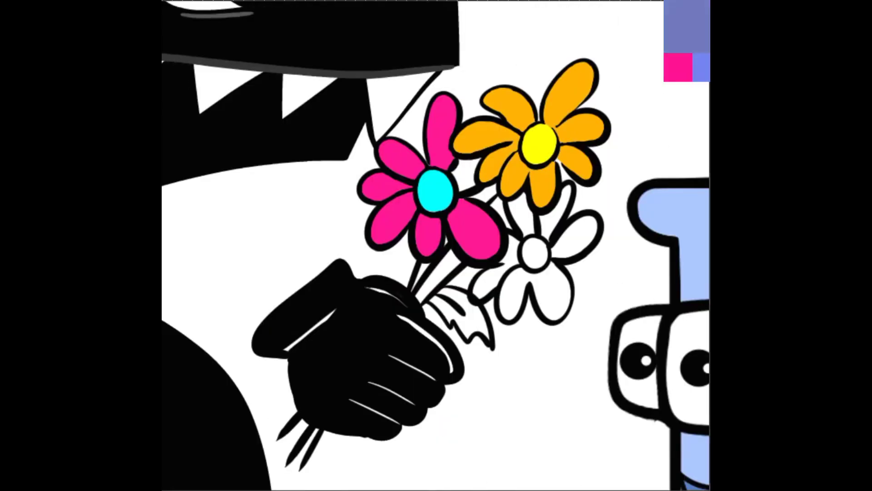
scroll(441, 207, "up", 6)
Paint the third daisy's lower petals purple, covering the white gaps.
left_click_drag(370, 279, 429, 377)
left_click_drag(471, 267, 436, 363)
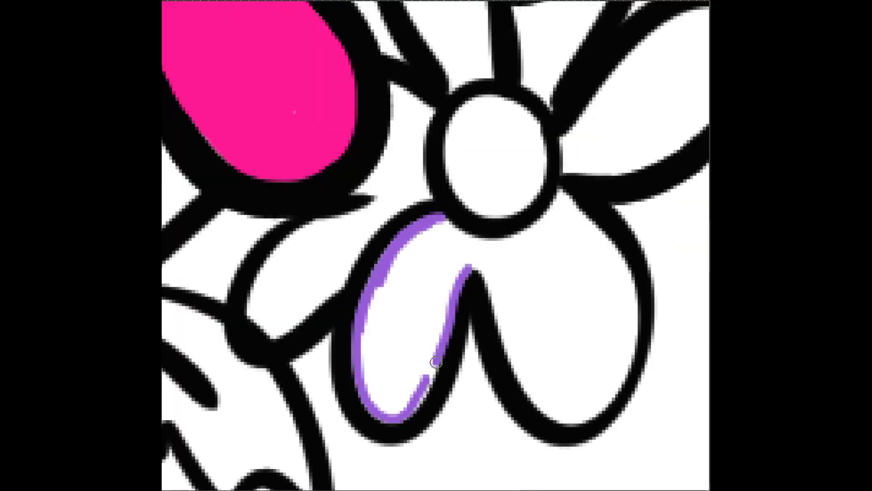
mouse_move(625, 270)
left_mouse_down()
mouse_move(471, 273)
mouse_move(500, 345)
left_mouse_up()
left_click_drag(568, 227, 577, 363)
mouse_move(400, 255)
left_mouse_down()
mouse_move(428, 347)
mouse_move(472, 245)
left_mouse_up()
mouse_move(582, 272)
left_mouse_down()
mouse_move(523, 309)
mouse_move(590, 409)
left_mouse_up()
mouse_move(404, 363)
left_mouse_down()
mouse_move(422, 264)
mouse_move(477, 172)
mouse_move(500, 272)
left_mouse_up()
scroll(473, 235, "down", 2)
scroll(473, 235, "up", 2)
Colour the third daisy's upper petals purple until no white remains.
mouse_move(545, 148)
left_mouse_down()
mouse_move(454, 246)
mouse_move(554, 214)
mouse_move(399, 370)
mouse_move(574, 195)
left_mouse_up()
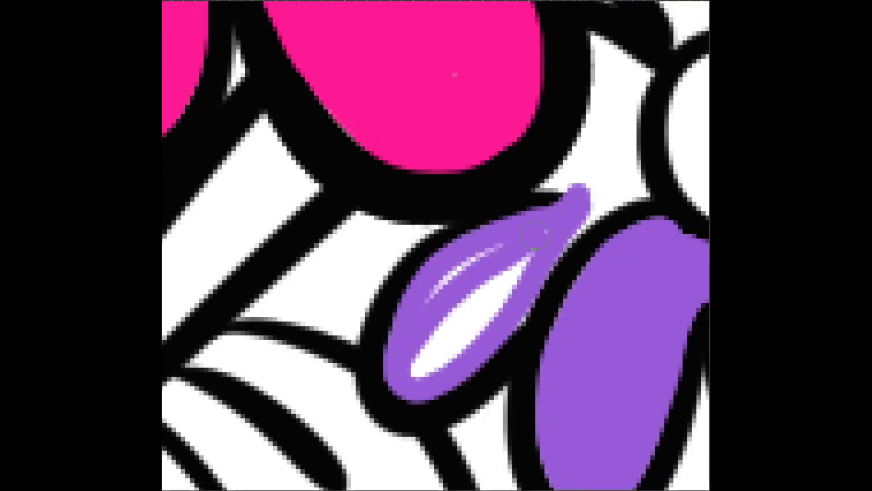
mouse_move(596, 35)
left_mouse_down()
mouse_move(528, 188)
mouse_move(605, 191)
mouse_move(454, 318)
mouse_move(432, 363)
left_mouse_up()
scroll(537, 177, "down", 3)
scroll(537, 177, "up", 3)
left_click_drag(604, 130, 527, 314)
mouse_move(500, 250)
left_mouse_down()
mouse_move(560, 241)
mouse_move(520, 320)
left_mouse_up()
mouse_move(443, 125)
left_mouse_down()
mouse_move(421, 200)
mouse_move(428, 285)
left_mouse_up()
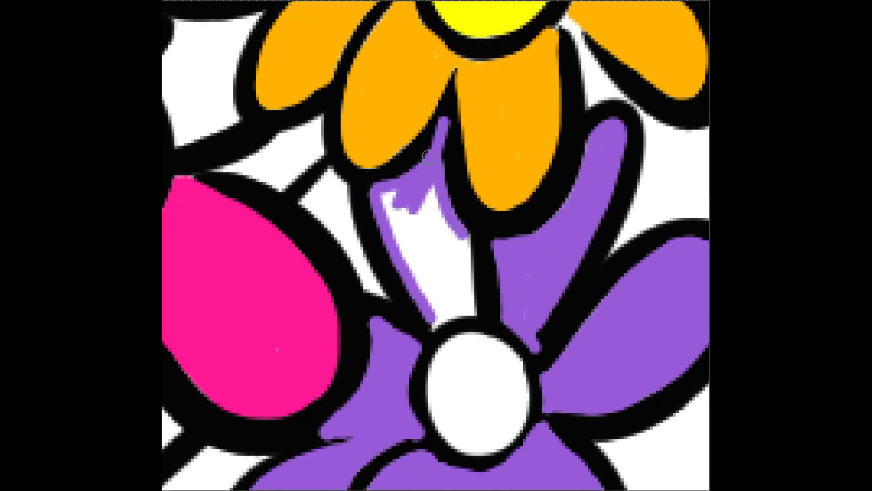
left_click_drag(458, 245, 427, 174)
left_click_drag(459, 310, 464, 244)
Give the purple daisy a magenta centre and fill the white patch on the pink flower.
scroll(554, 289, "down", 3)
scroll(554, 289, "down", 1)
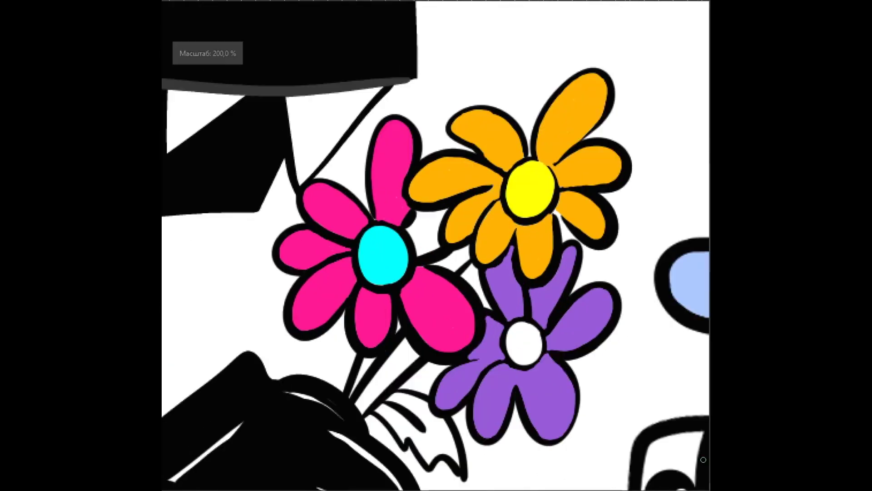
scroll(445, 281, "up", 4)
mouse_move(442, 283)
left_mouse_down()
mouse_move(429, 359)
mouse_move(509, 336)
mouse_move(454, 372)
left_mouse_up()
scroll(481, 313, "down", 3)
scroll(472, 273, "up", 1)
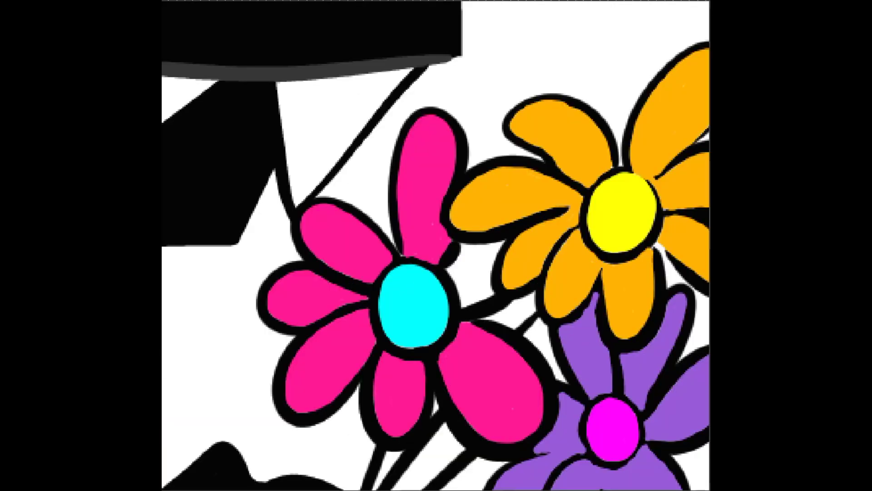
scroll(489, 272, "up", 2)
mouse_move(418, 350)
left_mouse_down()
mouse_move(433, 202)
mouse_move(522, 236)
mouse_move(409, 318)
mouse_move(439, 240)
mouse_move(454, 345)
left_mouse_up()
scroll(456, 422, "down", 3)
scroll(490, 244, "up", 1)
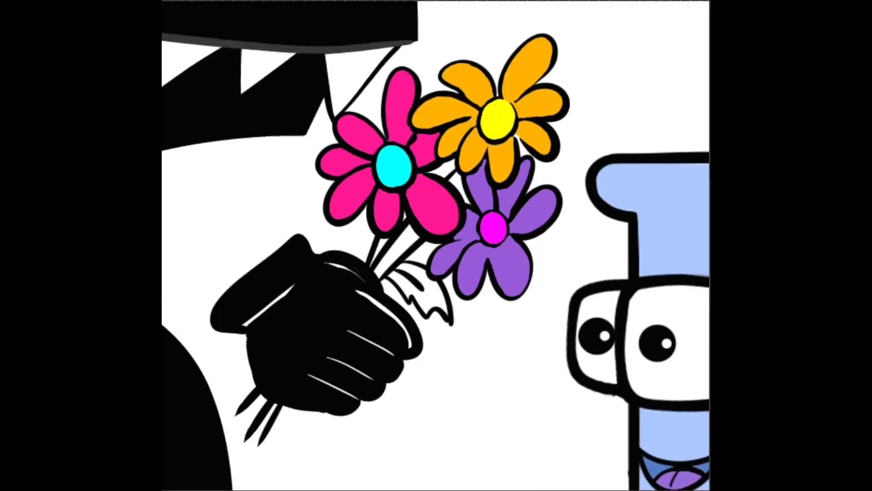
Colour the bouquet's jagged leaf bright green, covering the leftover white.
scroll(432, 273, "up", 2)
mouse_move(284, 252)
left_mouse_down()
mouse_move(366, 287)
mouse_move(441, 363)
mouse_move(298, 261)
mouse_move(468, 363)
mouse_move(494, 282)
mouse_move(390, 202)
mouse_move(413, 265)
mouse_move(379, 114)
left_mouse_up()
scroll(389, 203, "down", 3)
left_click_drag(455, 339, 510, 312)
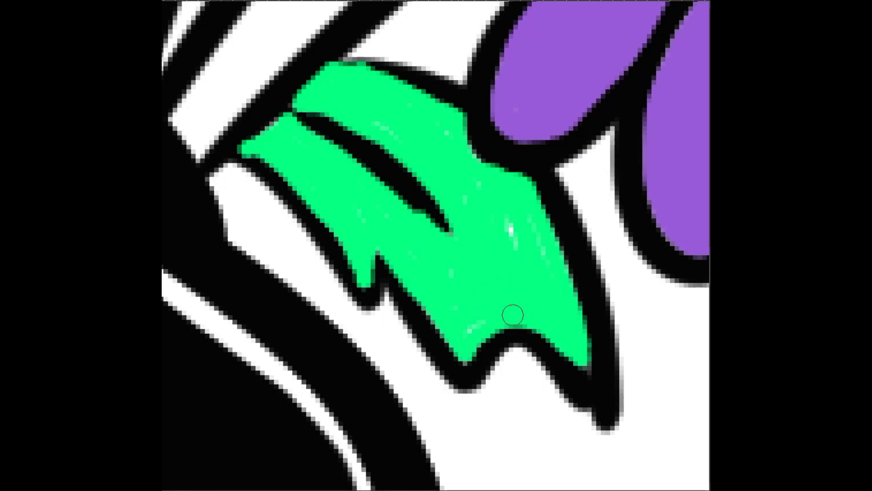
scroll(599, 201, "down", 5)
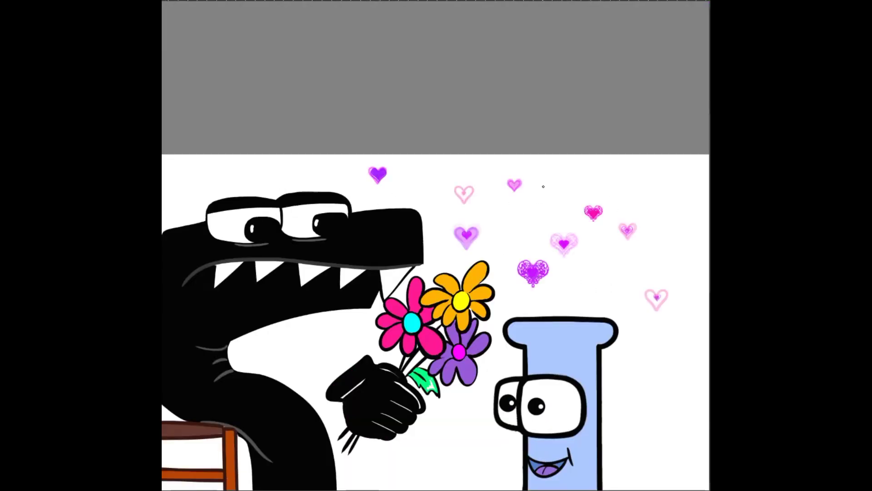
Stamp pink and purple hearts above the two characters.
left_click(557, 175)
left_click(523, 227)
scroll(524, 227, "down", 3)
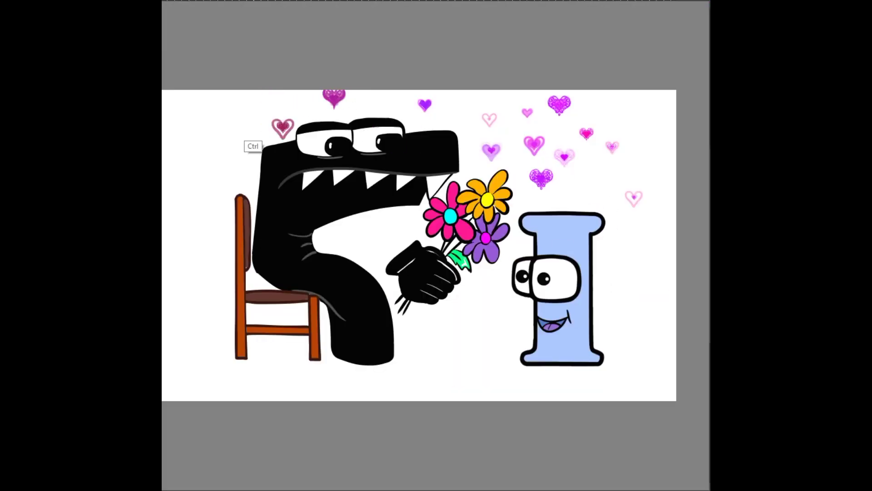